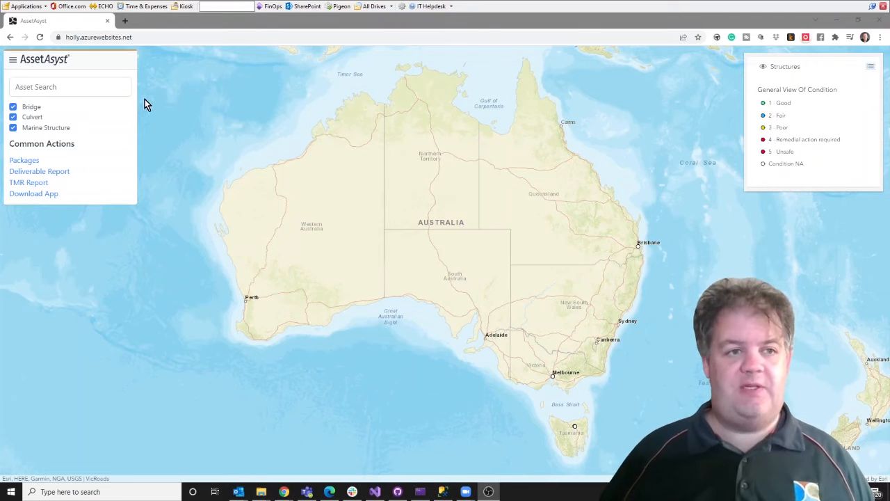
Step: Open the main navigation drawer over the AssetAsyst map
left_click(13, 64)
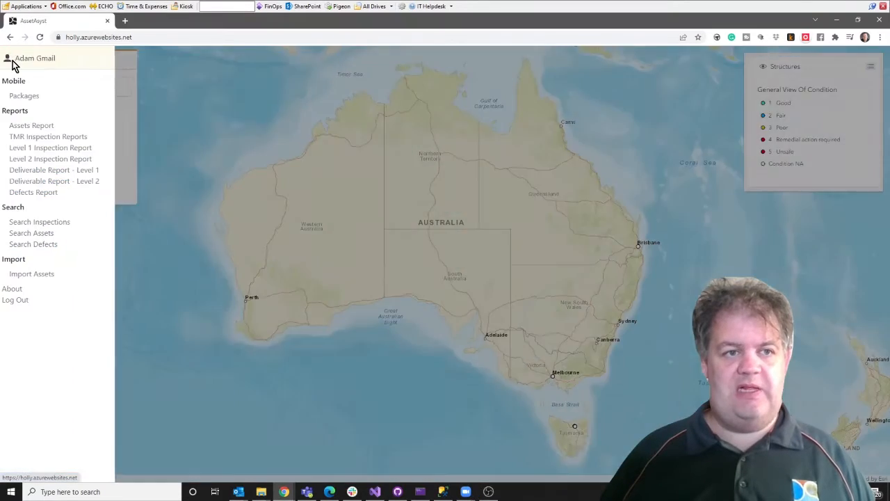
Step: Download StructureAssetImportTemplate.xlsx from the Import Assets page and save it to the computer
left_click(25, 275)
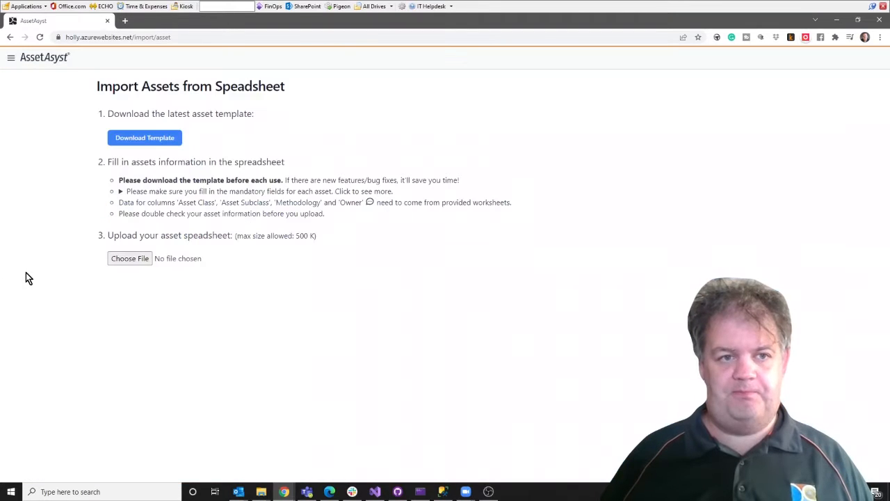
left_click(123, 144)
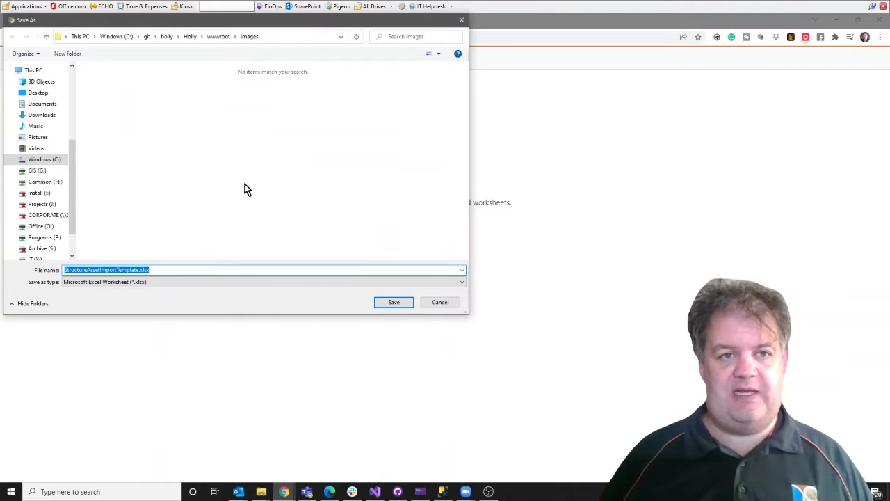
left_click(394, 301)
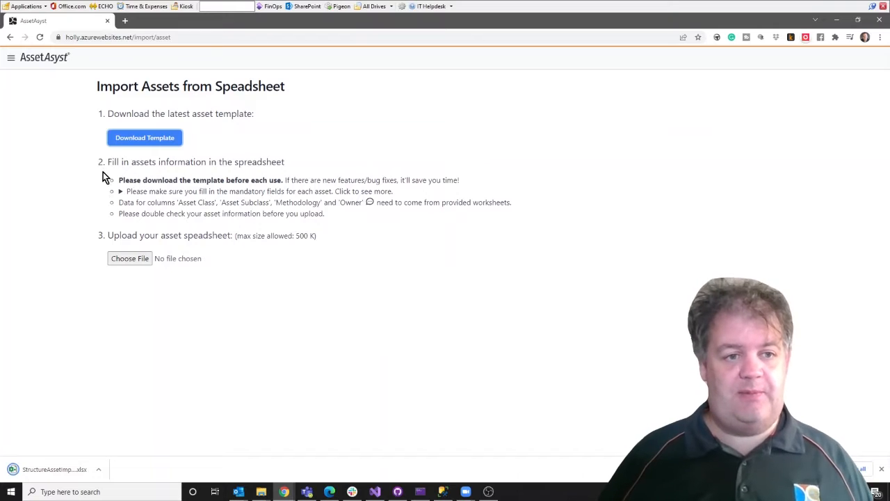
Step: Expand and review the eight mandatory asset fields, then open the downloaded template in Excel
left_click(121, 192)
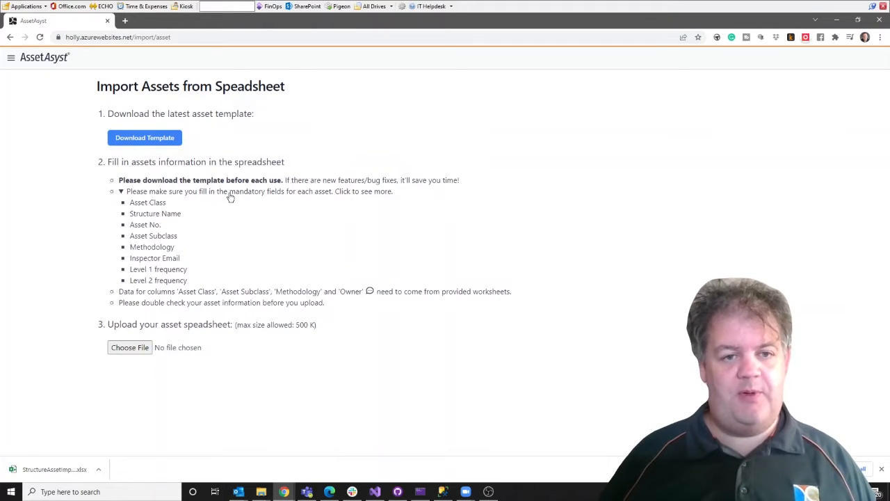
left_click_drag(129, 202, 192, 278)
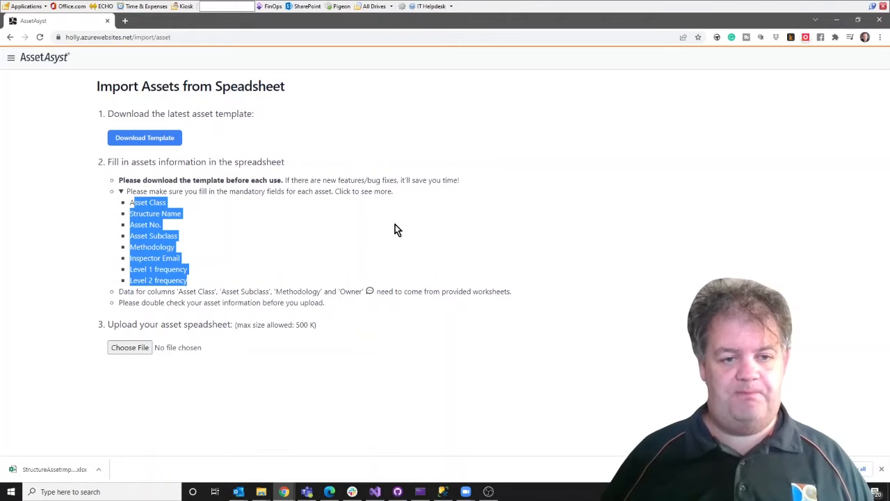
left_click(132, 293)
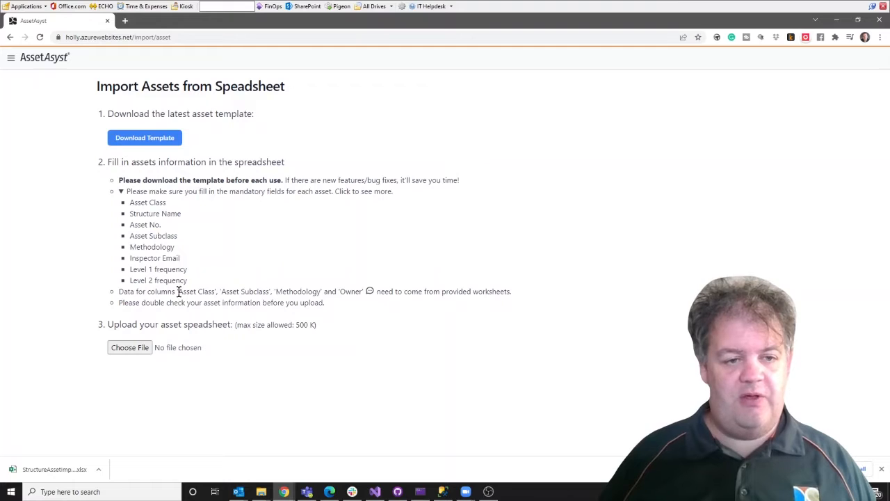
left_click_drag(186, 292, 242, 291)
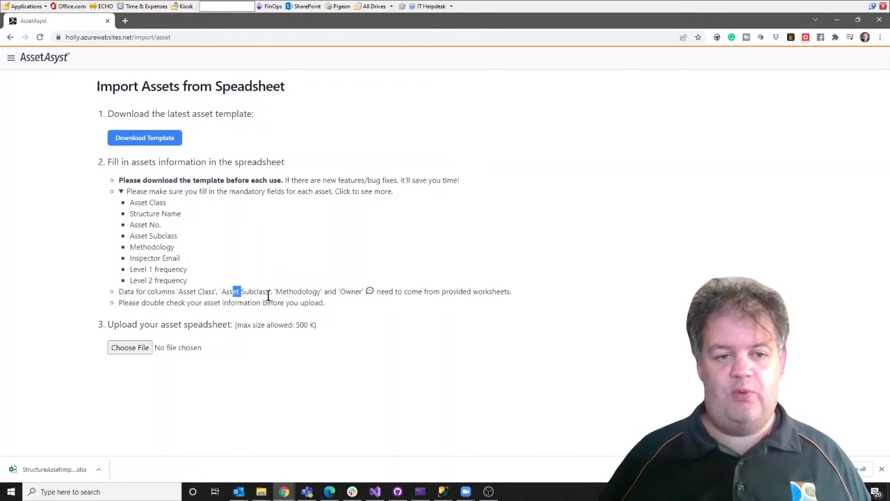
left_click(300, 291)
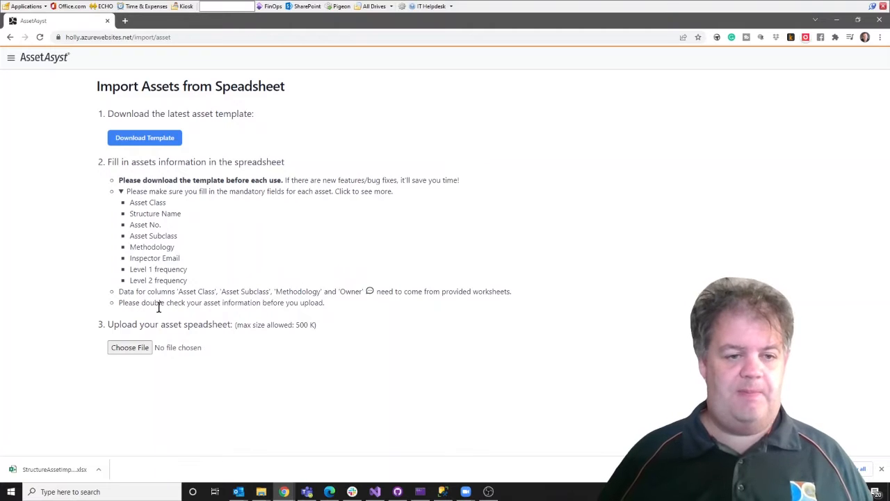
left_click(43, 473)
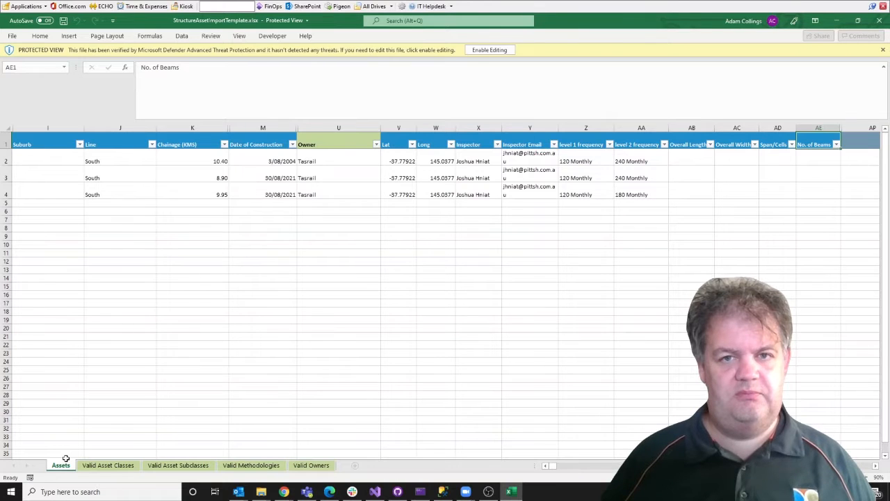
Step: Enable editing of the template workbook and return to column A of the first asset row
left_click(488, 50)
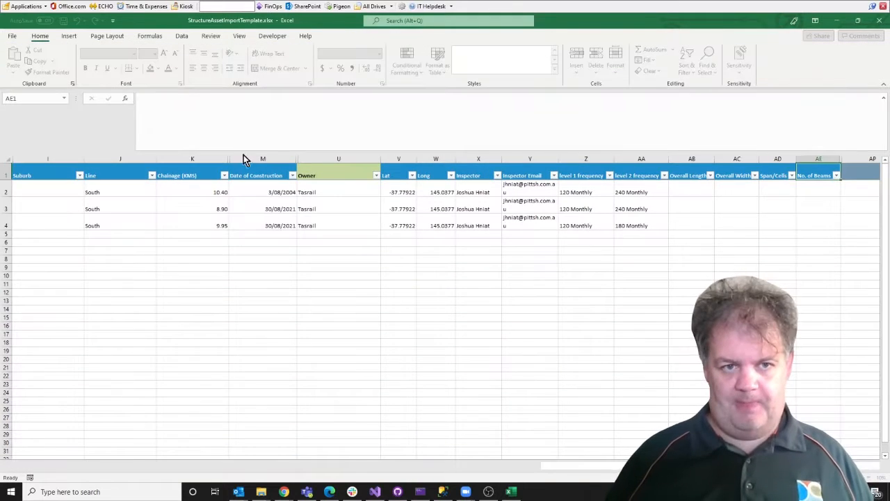
left_click(244, 193)
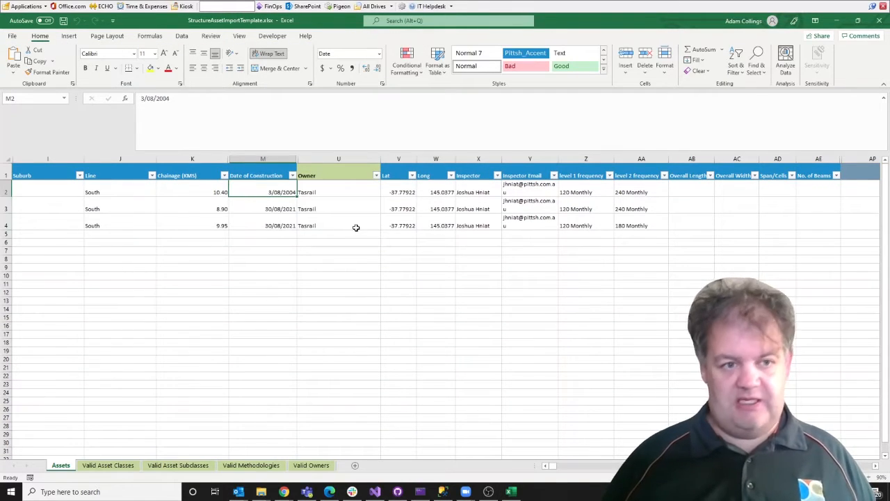
key("Home")
key("Down")
key("Down")
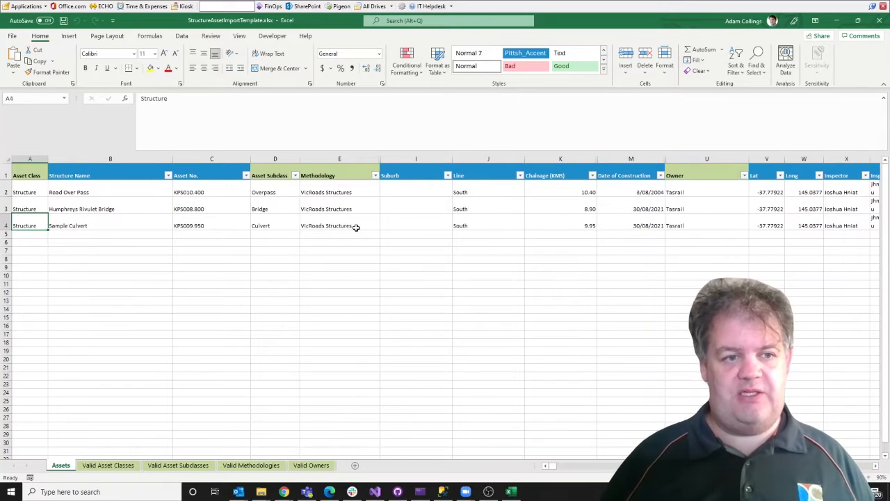
key("Up")
key("Up")
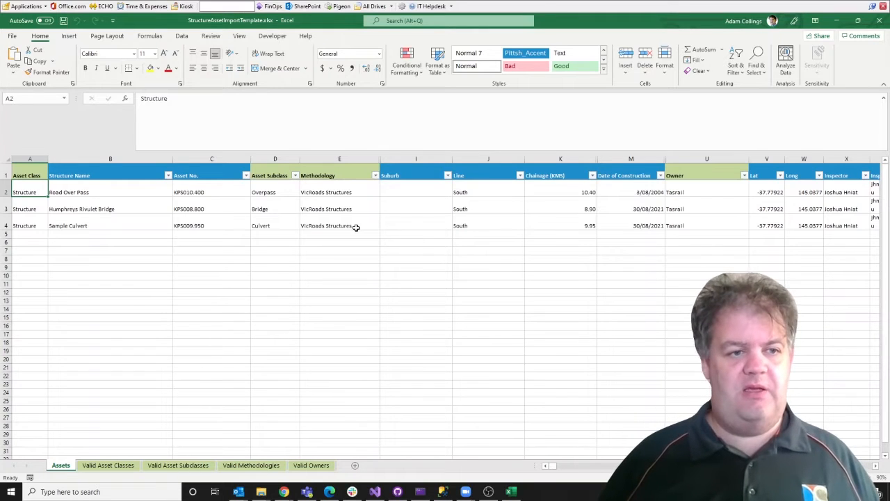
Step: Check the Asset Class values and move to the first asset's Structure Name cell
key("shift+Down")
key("shift+Down")
key("shift+Up")
key("shift+Up")
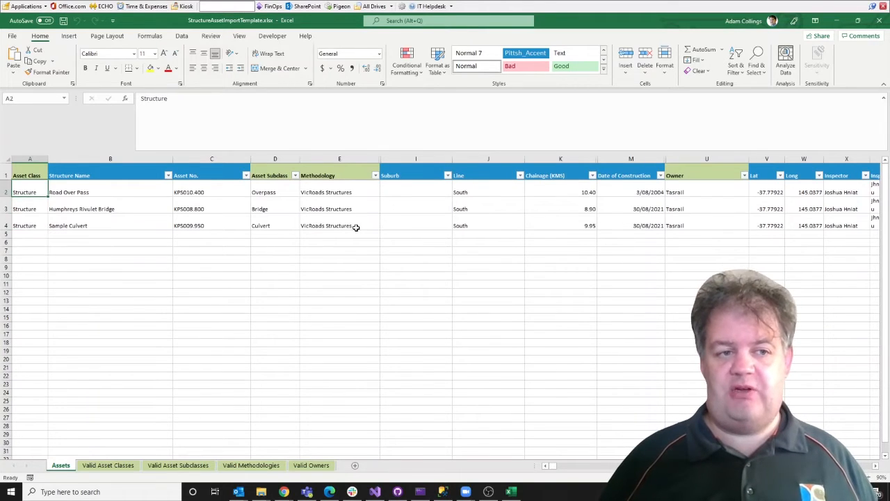
key("Up")
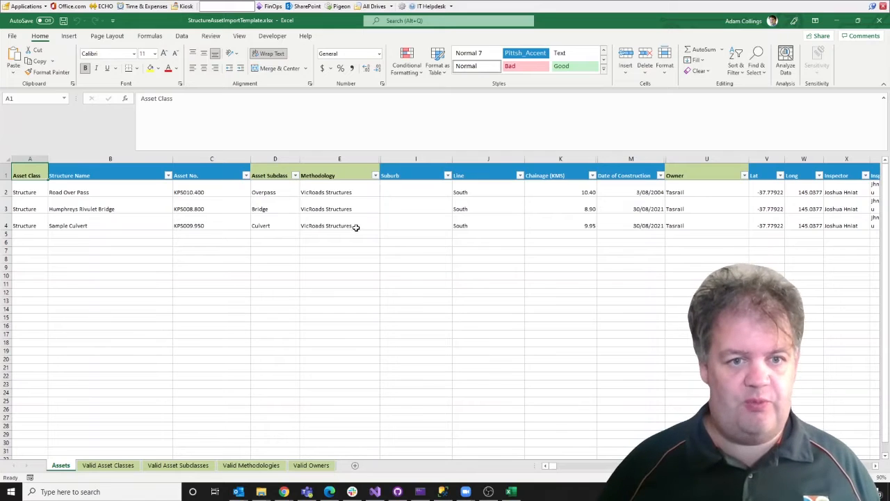
key("Down")
key("Right")
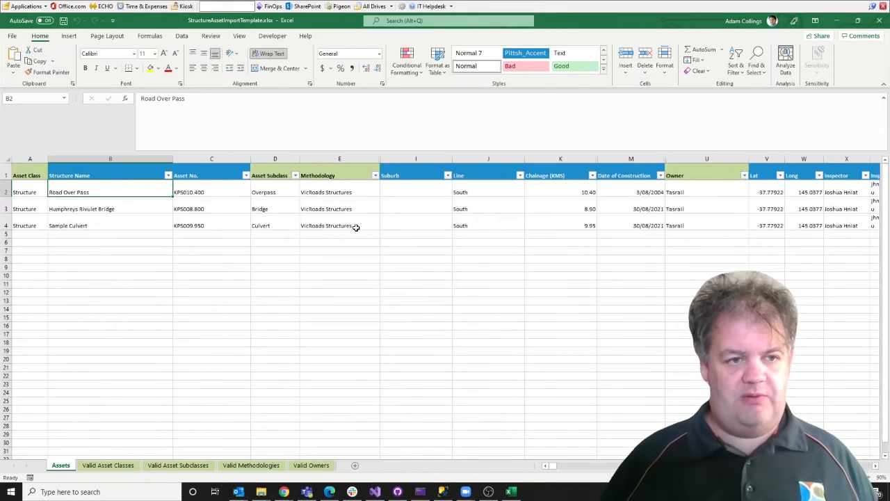
Step: Enter Bridge 1 as the first asset's Structure Name and BRI1 as its Asset No
type("Bridge 1")
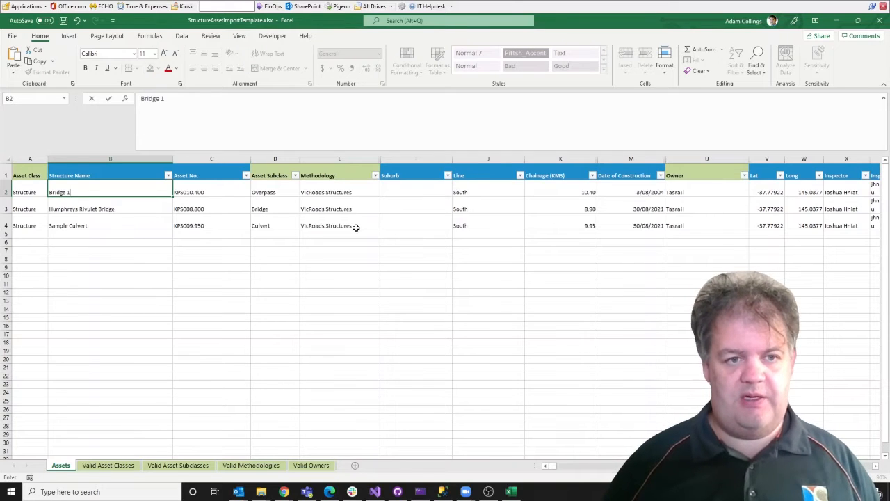
key("Tab")
type("BRI")
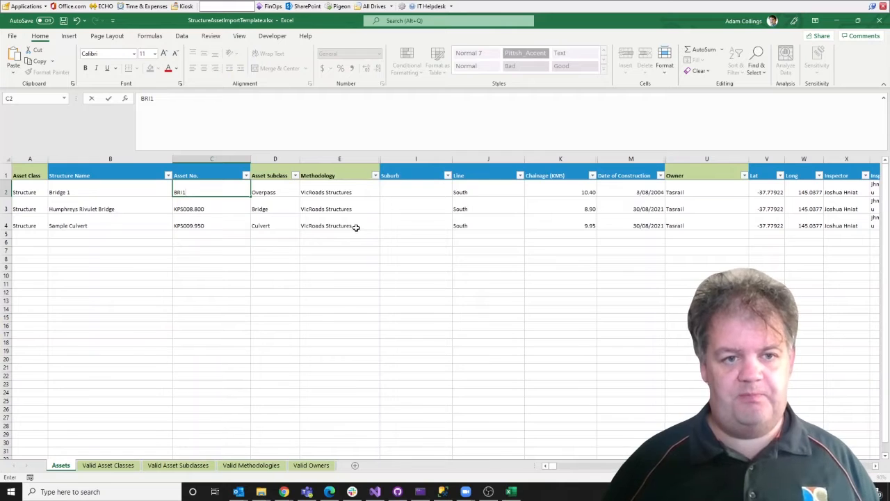
key("Tab")
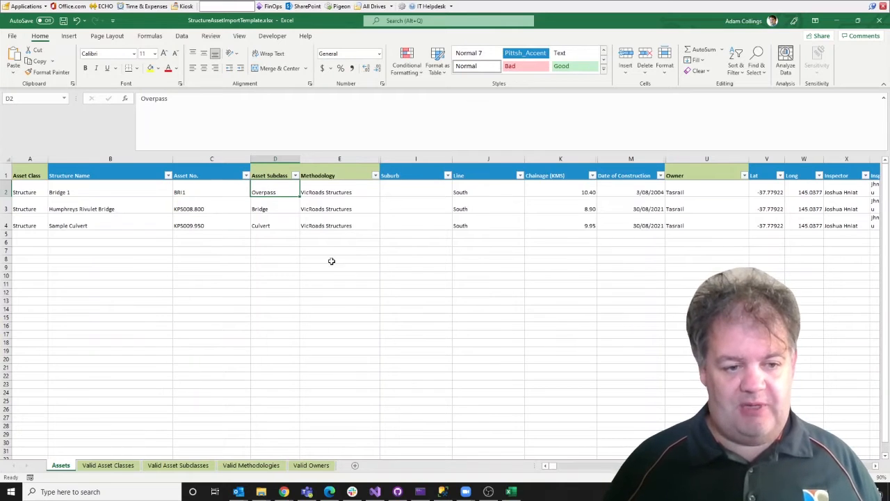
Step: Check the valid subclasses and set the first asset's Asset Subclass to Bridge instead of Overpass
left_click(178, 465)
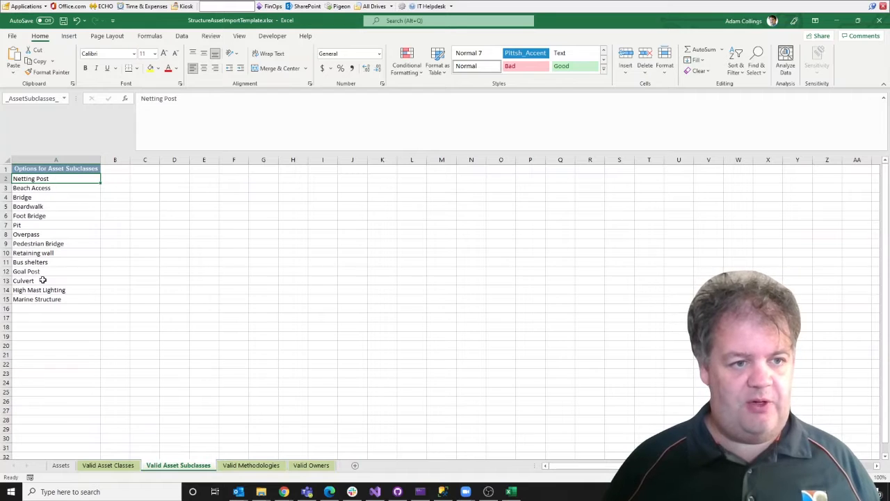
left_click(61, 466)
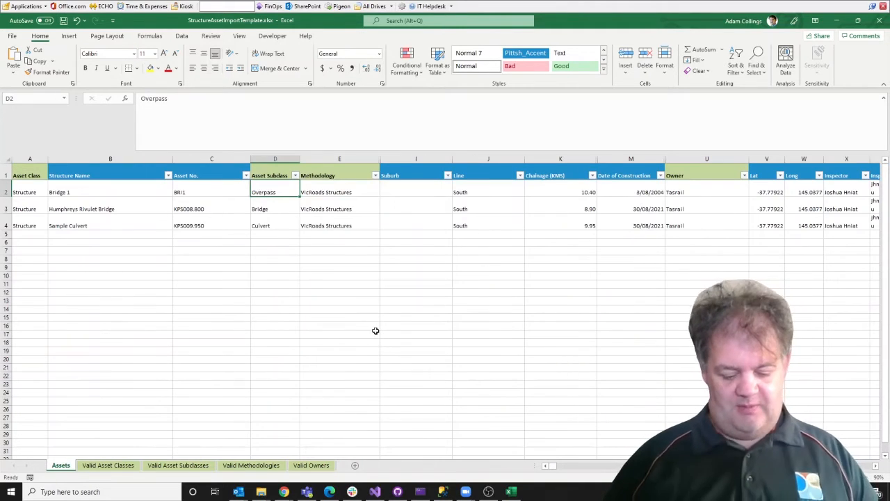
type("Bridge")
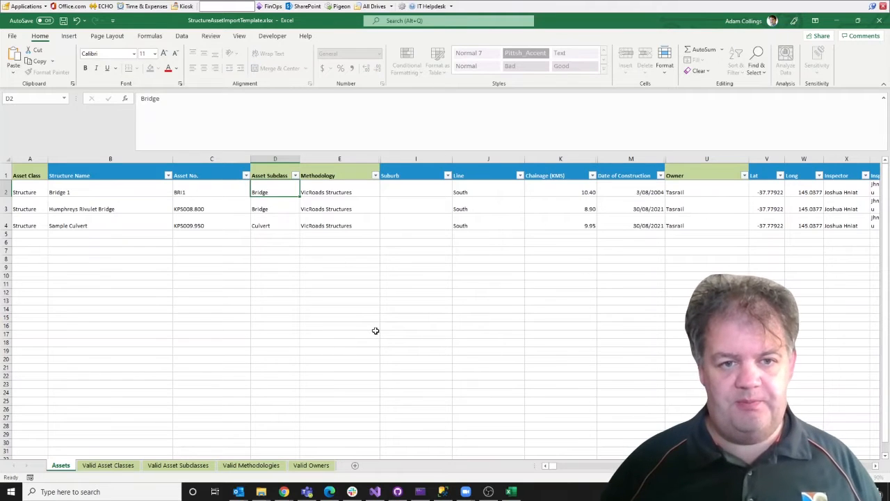
key("Tab")
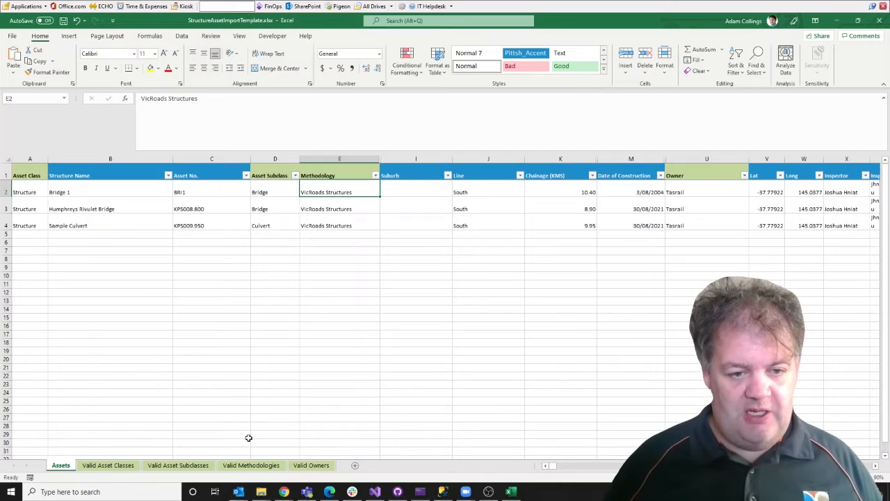
Step: Copy Queensland Structures (TMR) from Valid Methodologies and enter Qld as the first asset's methodology
left_click(237, 471)
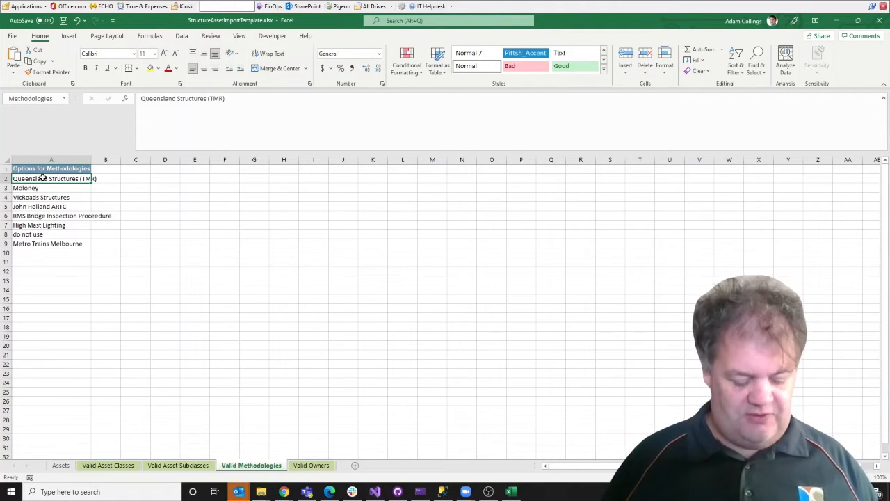
key("ctrl+c")
left_click(60, 464)
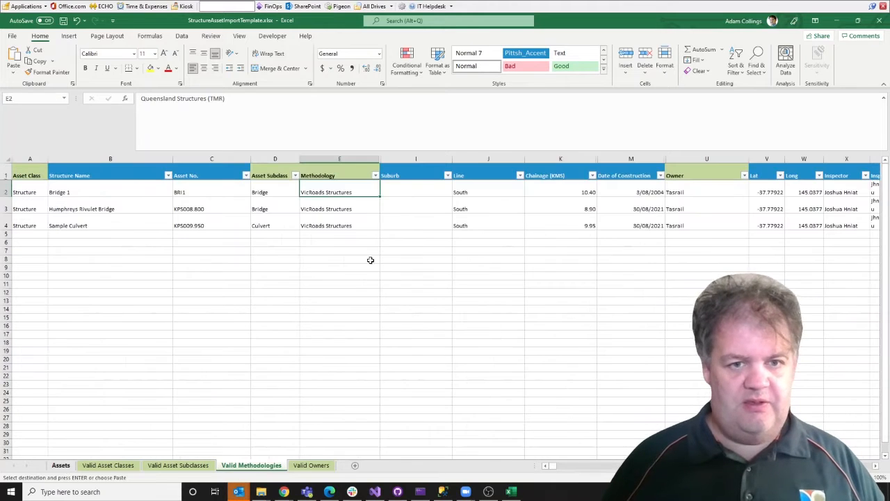
type("Qld")
key("Return")
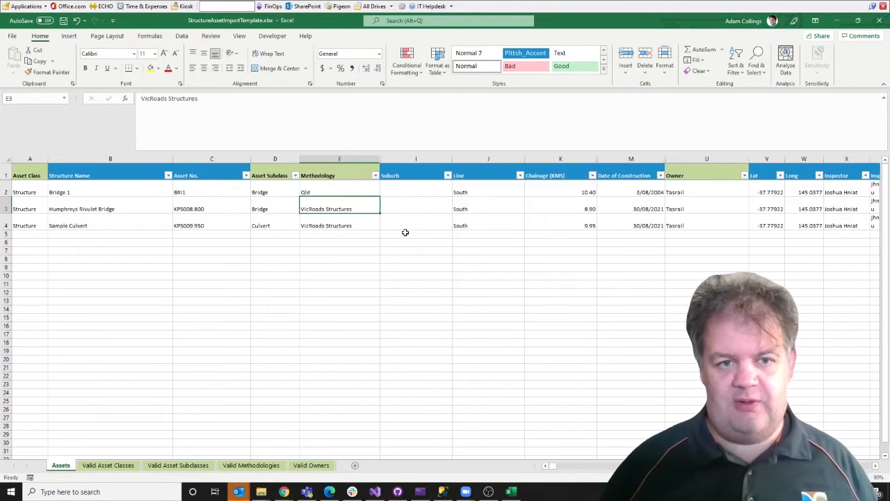
key("Up")
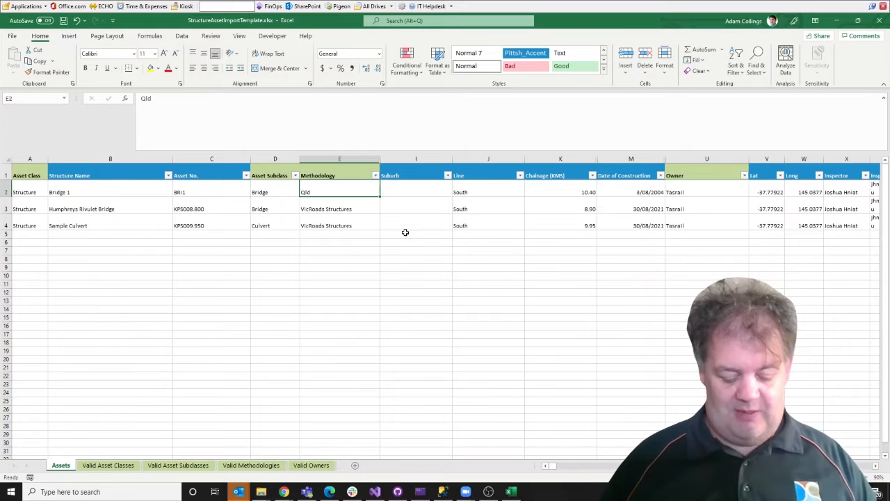
Step: Copy the Queensland Structures (TMR) methodology option again and return to the Assets sheet
left_click(358, 242)
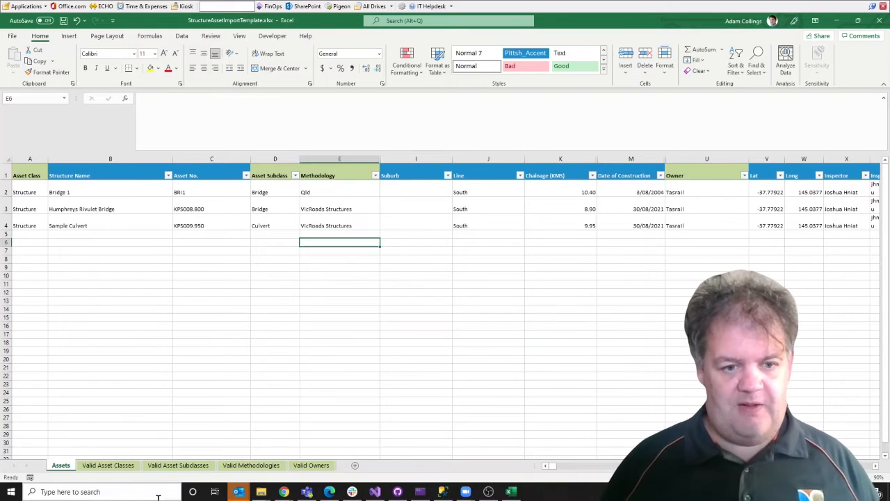
left_click(251, 465)
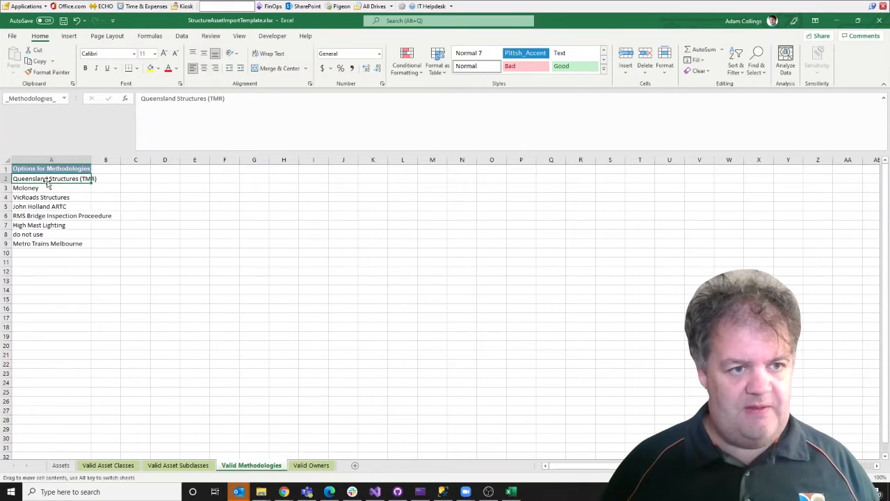
key("ctrl+c")
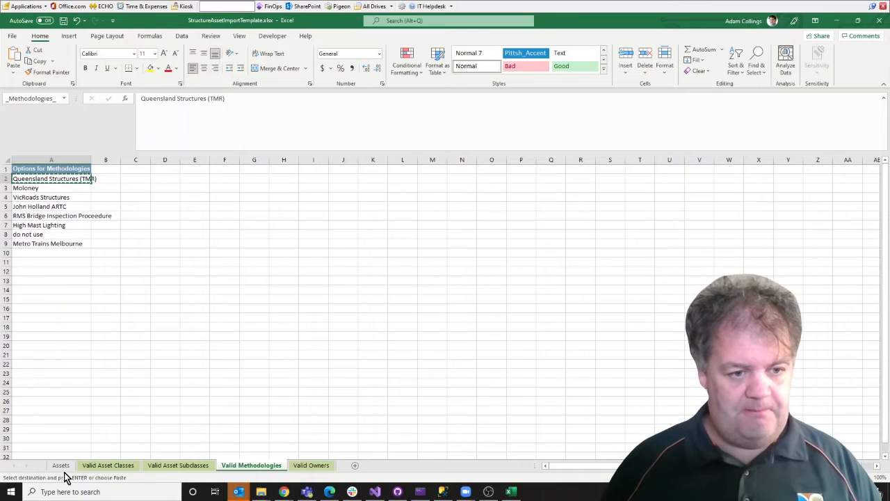
left_click(63, 466)
Step: Paste Queensland Structures (TMR) as Bridge 1's methodology and enter Tamar Street as its Line
left_click(314, 189)
key("ctrl+v")
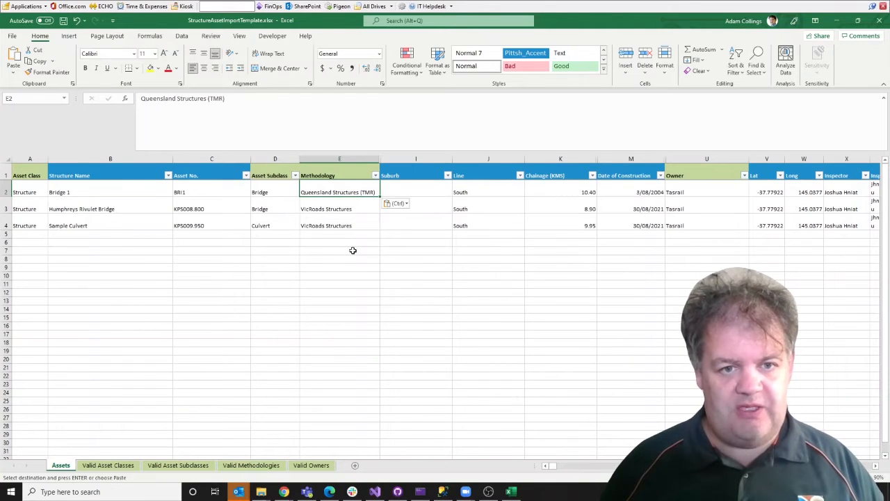
key("Right")
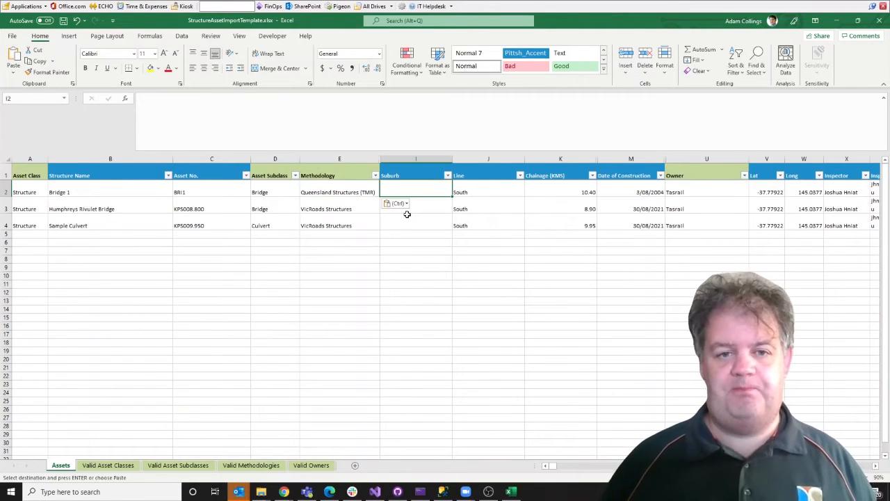
key("Right")
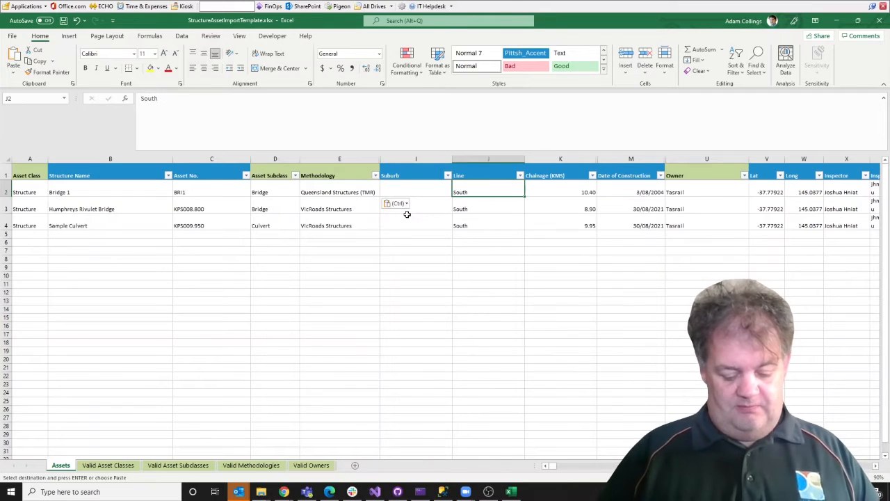
type("Tamar Street")
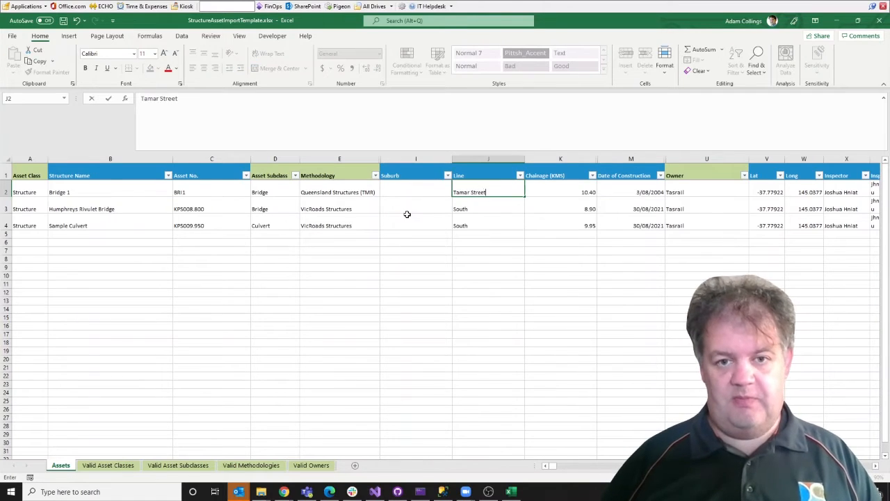
key("Right")
key("Right")
key("Right")
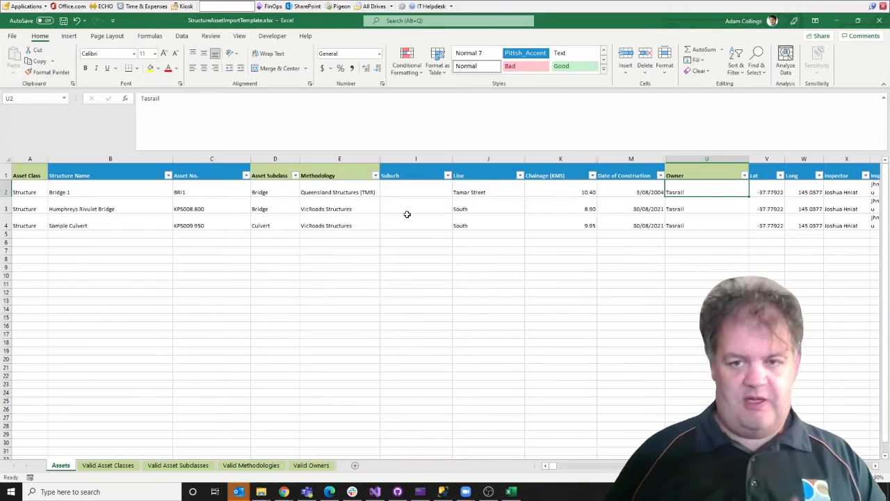
left_click(310, 465)
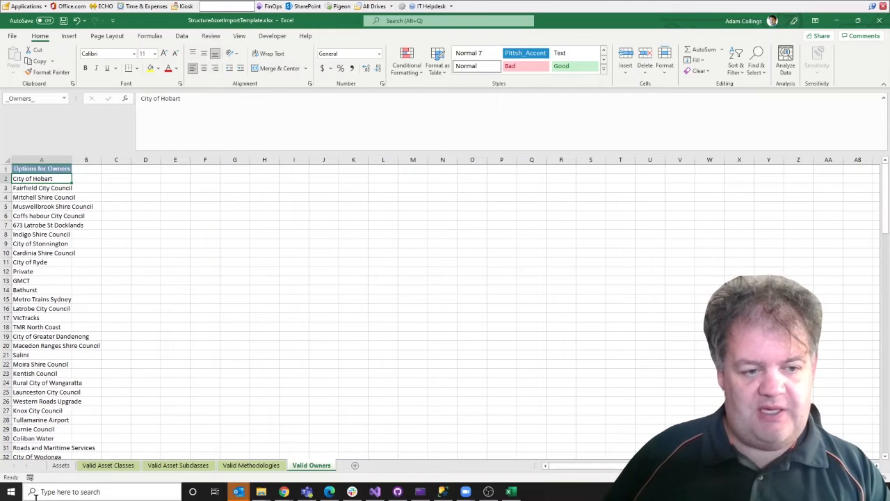
Step: Set Bridge 1's owner to Launceston Council
left_click(61, 466)
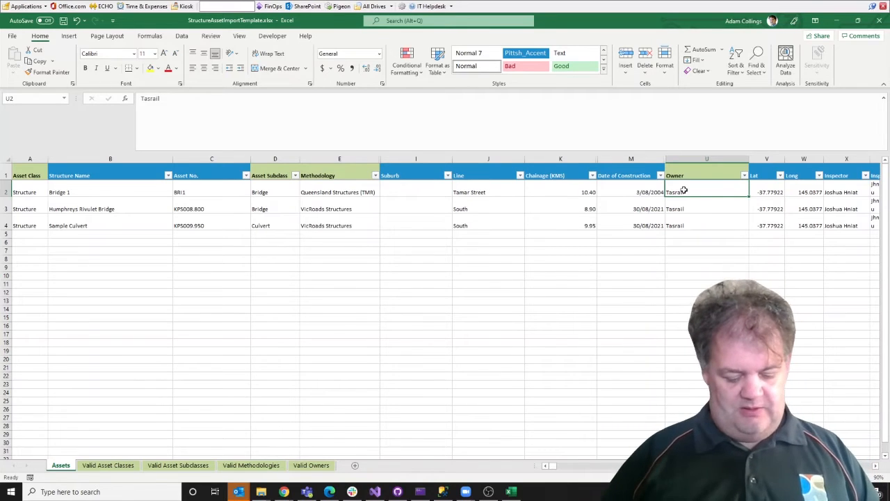
type("Laun")
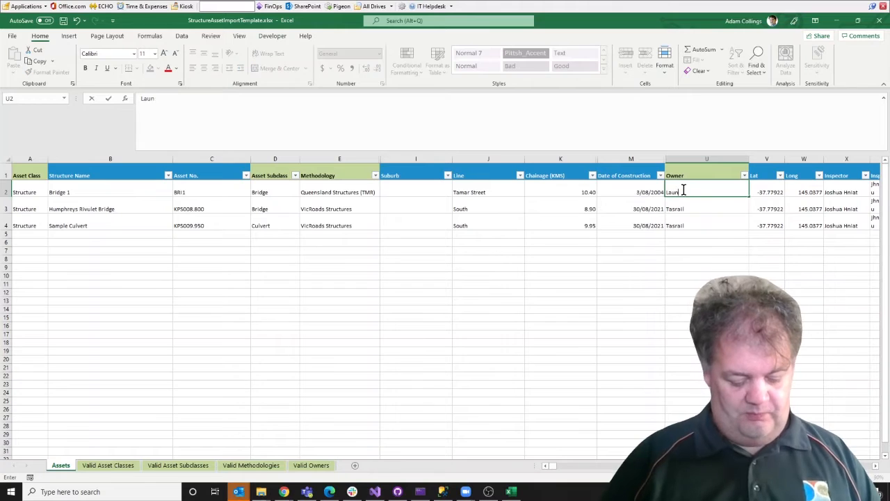
type("ceston Council")
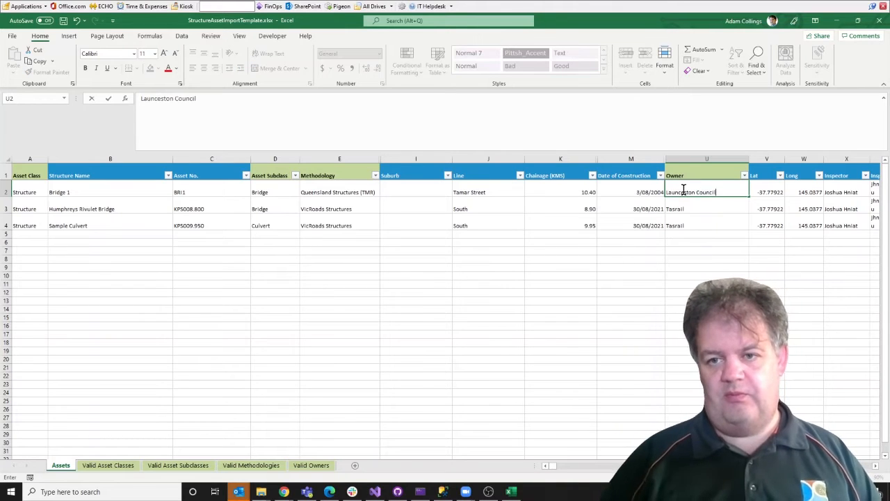
key("Return")
Step: Replace Bridge 1's inspector name and inspector email address with new values
key("Up")
key("Right")
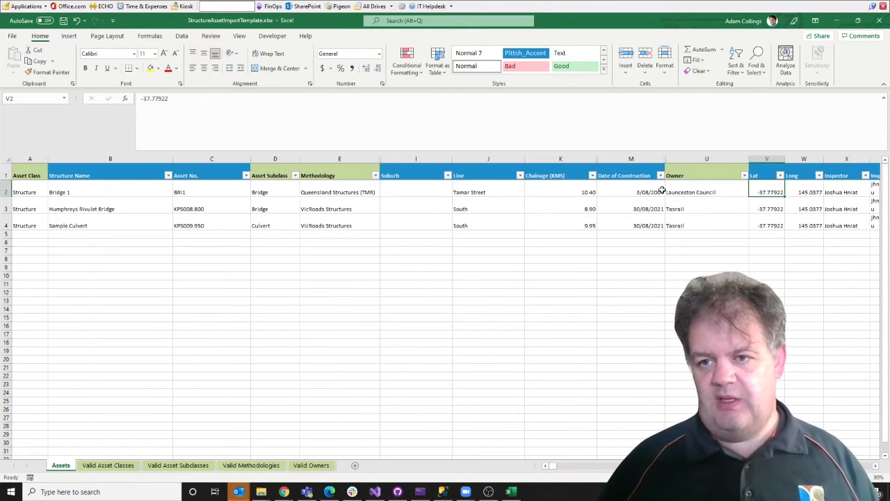
key("Right")
key("Right")
key("Right")
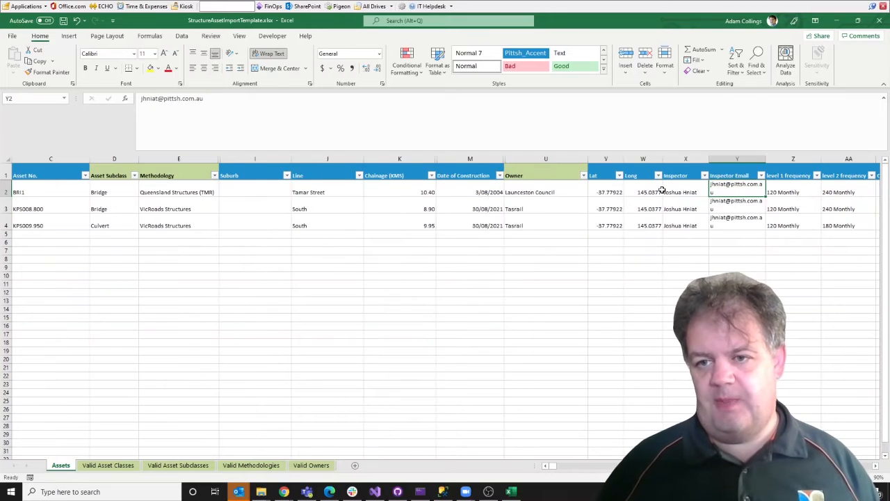
key("Left")
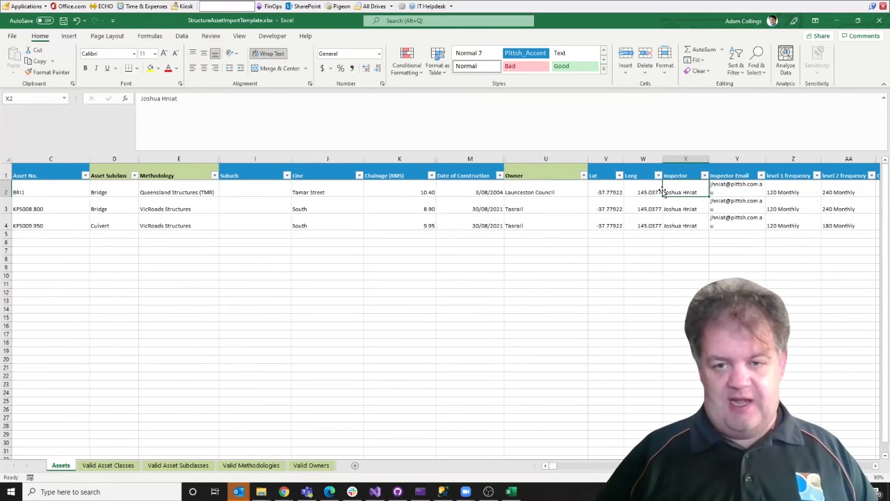
type("Adam")
key("Tab")
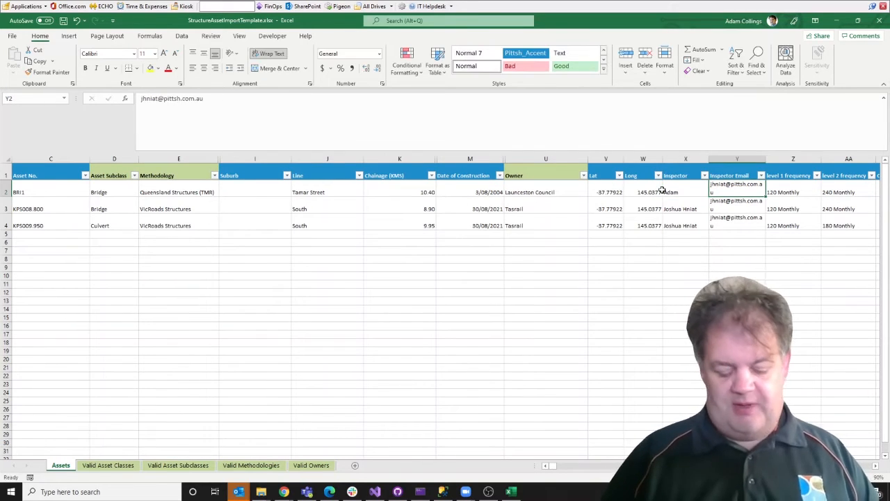
key("Tab")
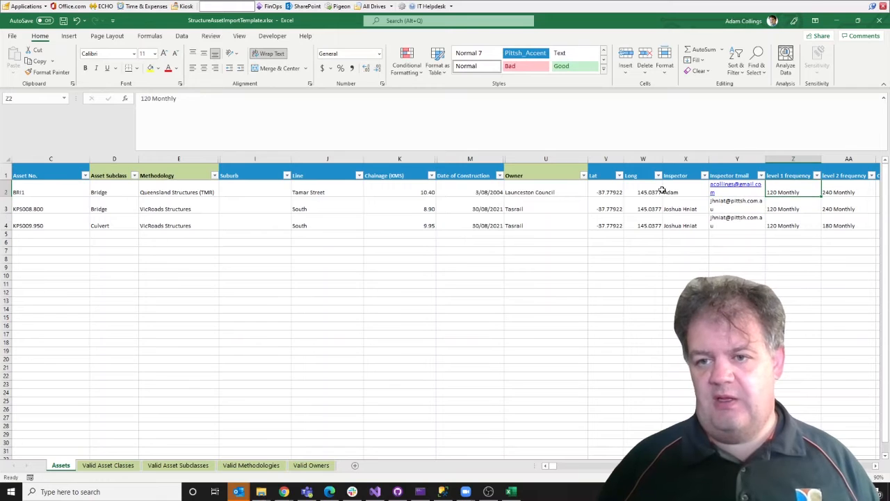
key("Tab")
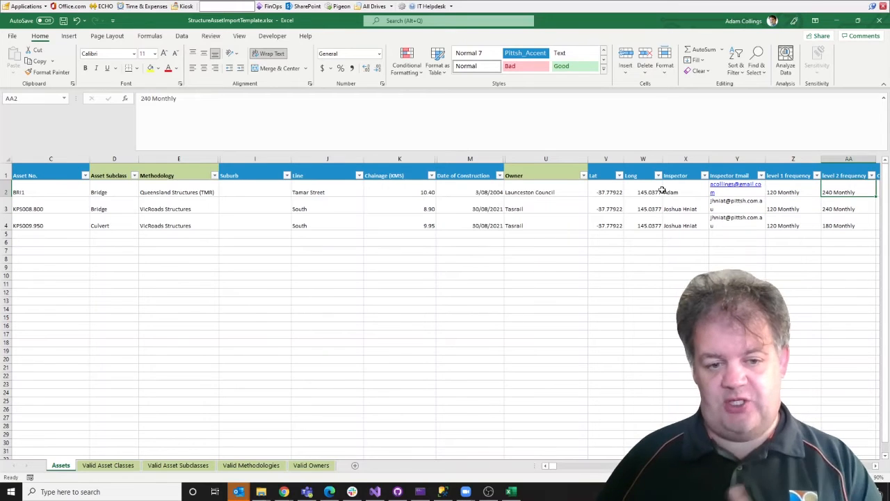
key("Left")
key("Right")
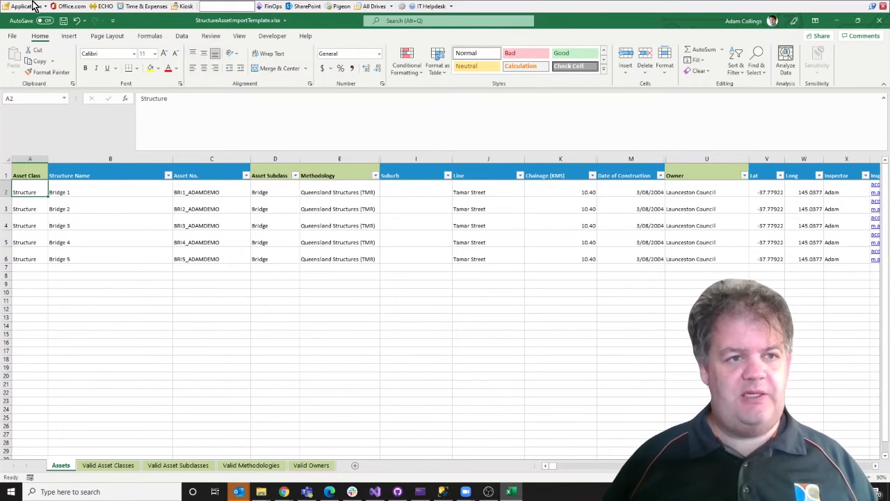
Step: Save the filled five-bridge asset template and close Excel
left_click(63, 21)
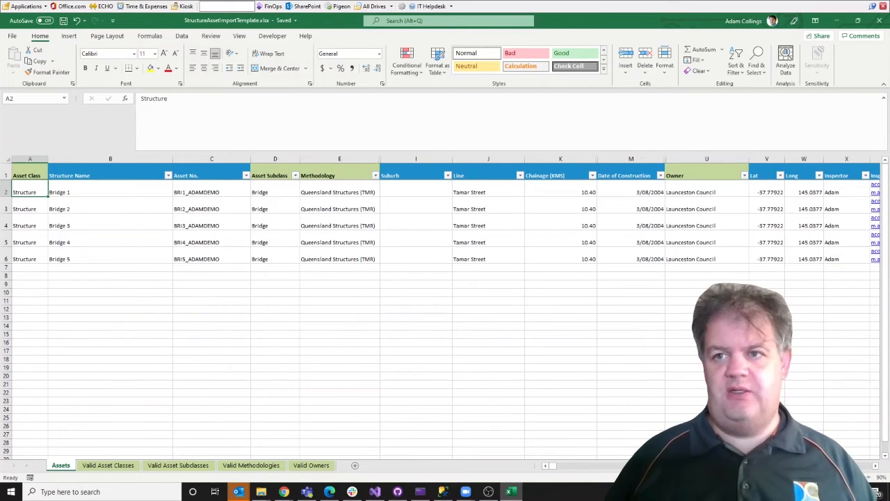
left_click(879, 20)
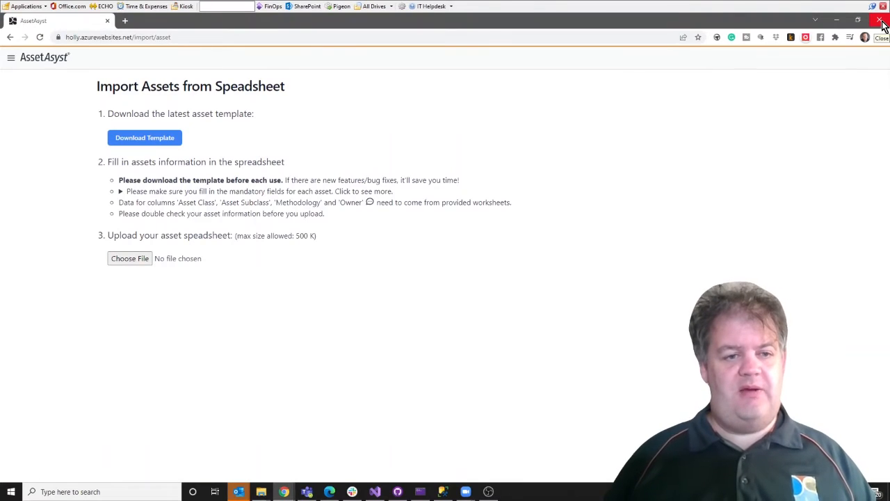
Step: Upload StructureAssetImportTemplate.xlsx to import bridges BRI1–BRI5_ADAMDEMO with Level 1 and Level 2 inspections
left_click(128, 258)
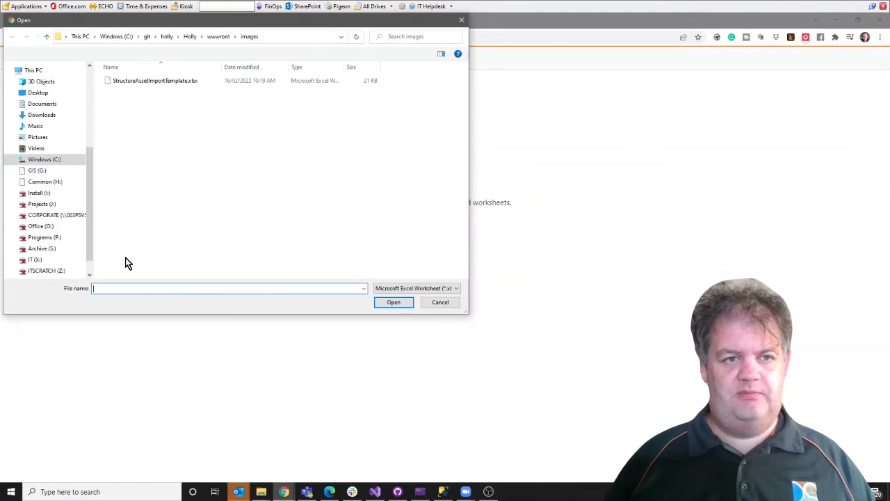
left_click(169, 81)
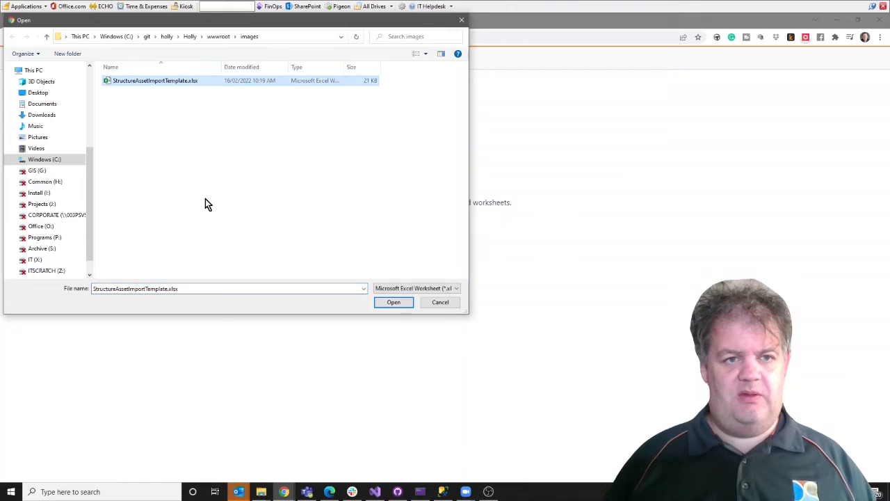
left_click(394, 303)
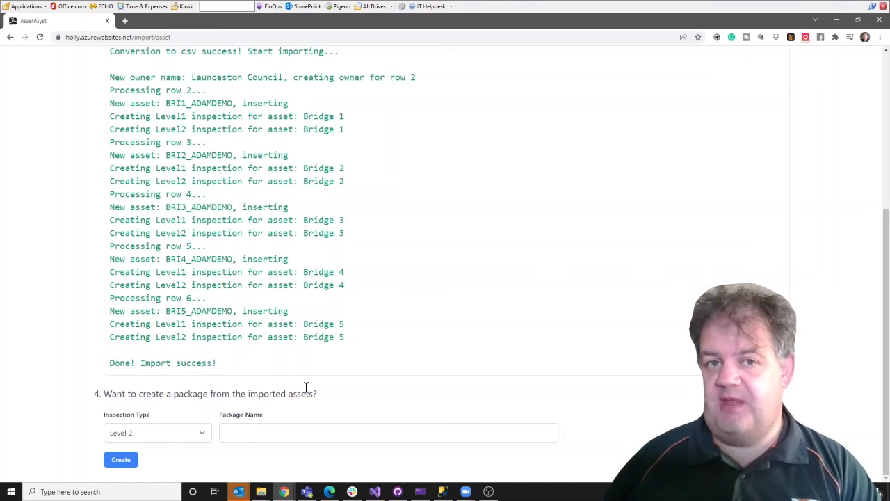
Step: Keep Level 2 as the inspection type, name the package 'Demo Package For Training', and create it
left_click(200, 435)
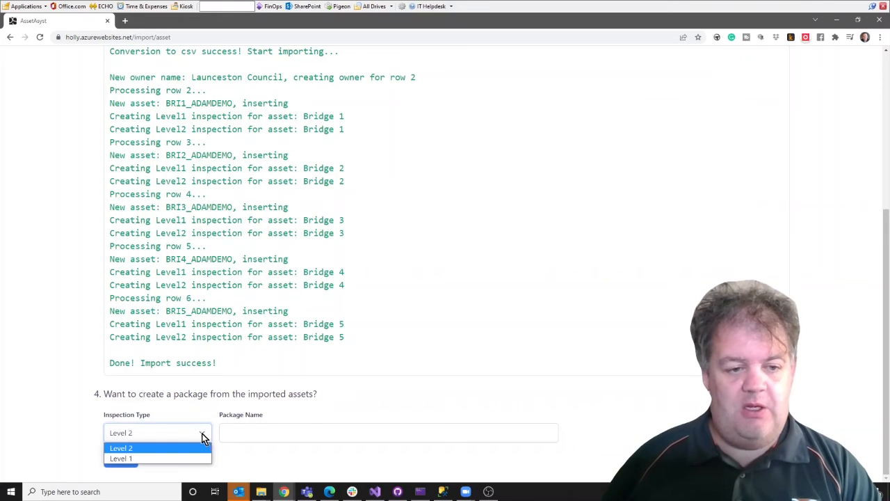
left_click(133, 448)
left_click(290, 432)
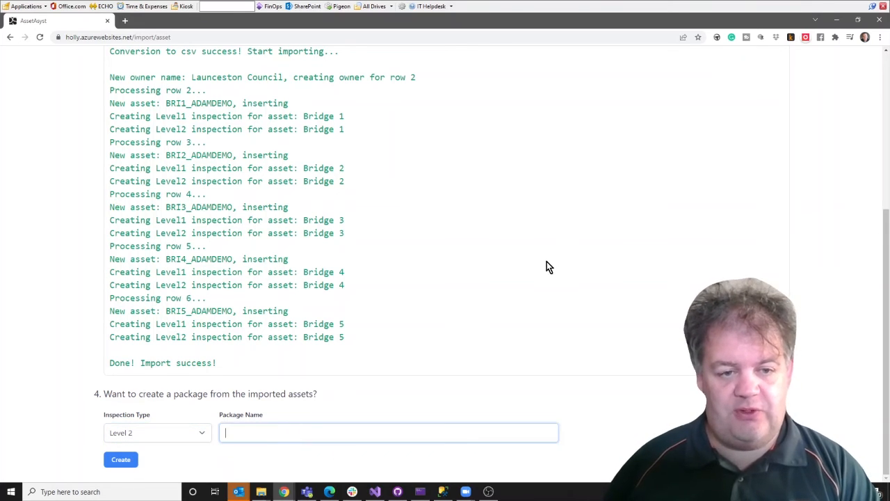
type("Demo")
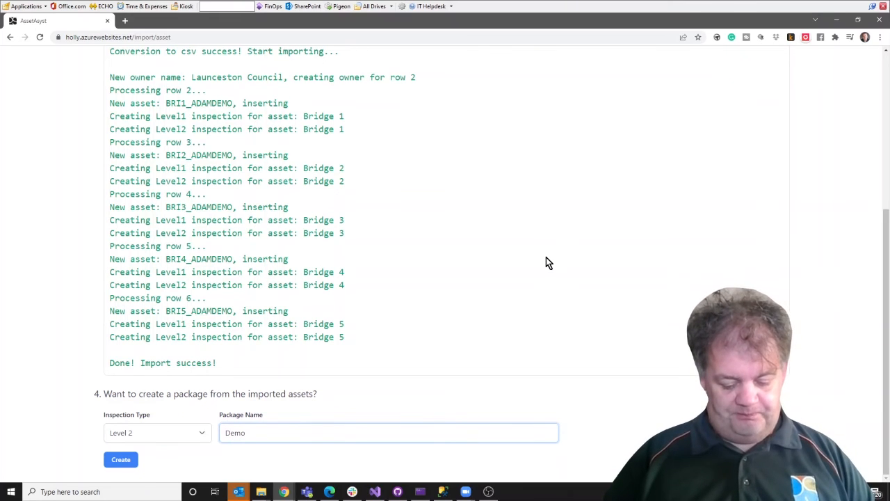
type(" Package For Training")
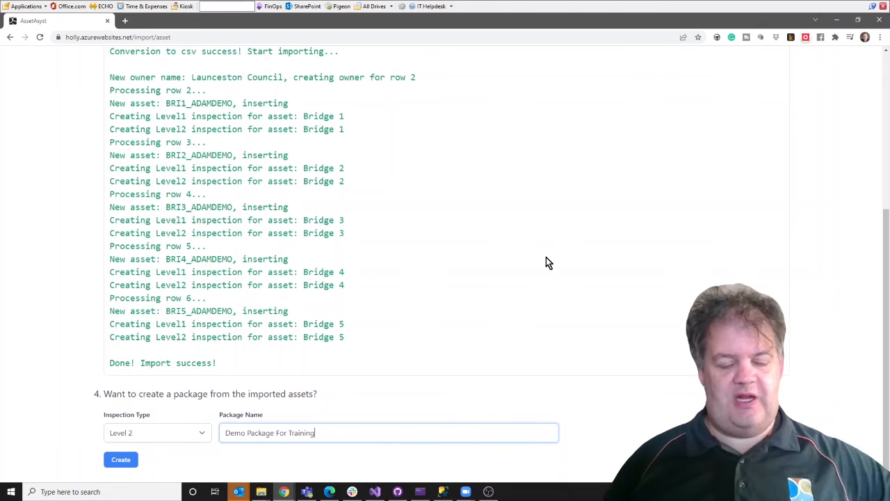
left_click(117, 462)
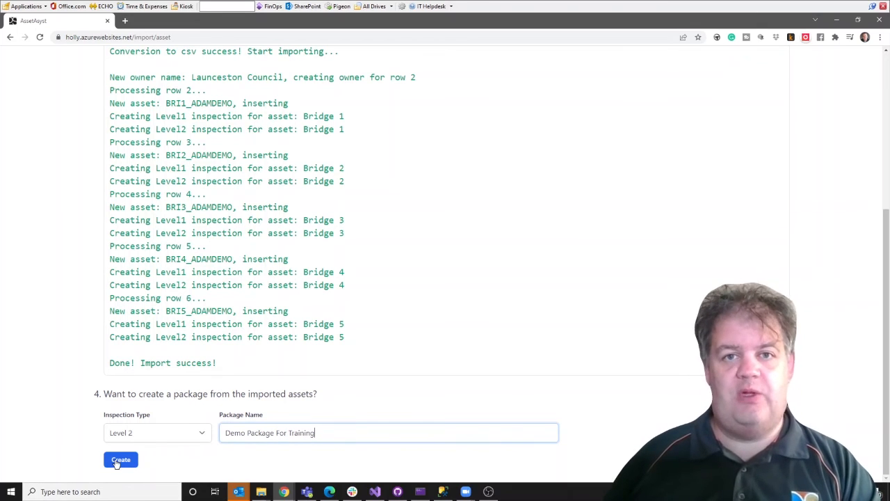
left_click(117, 462)
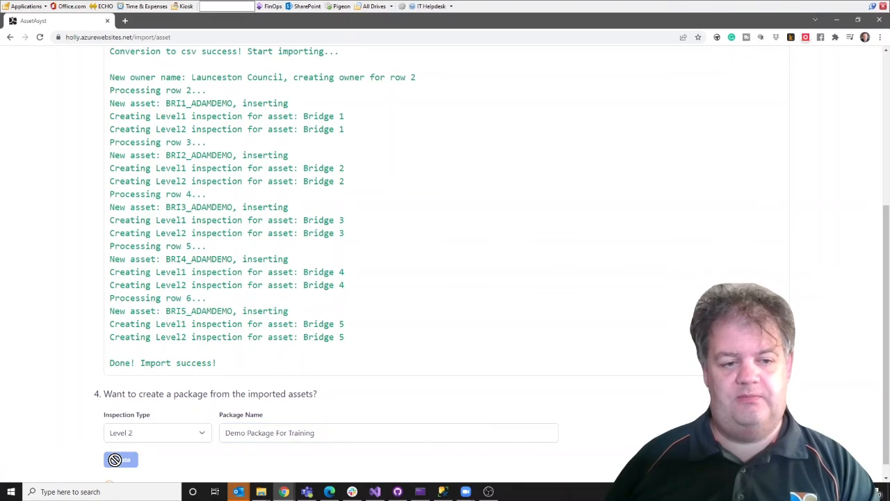